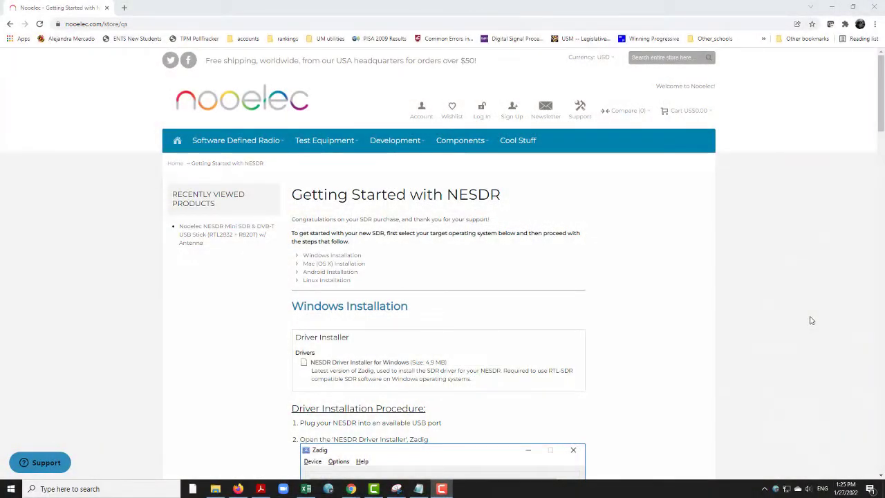
# Download the NESDR Driver Installer for Windows from the Nooelec guide and scroll to the Zadig steps
pyautogui.scroll(-1, 807, 318)
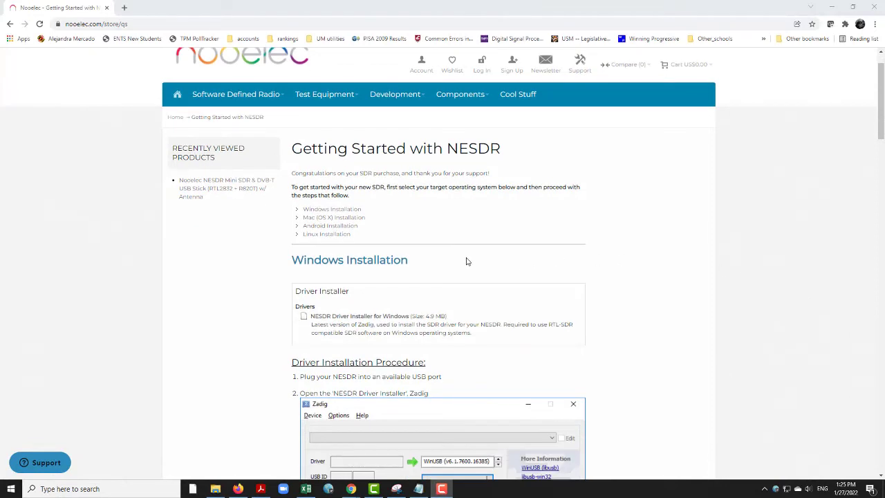
pyautogui.scroll(-1, 475, 262)
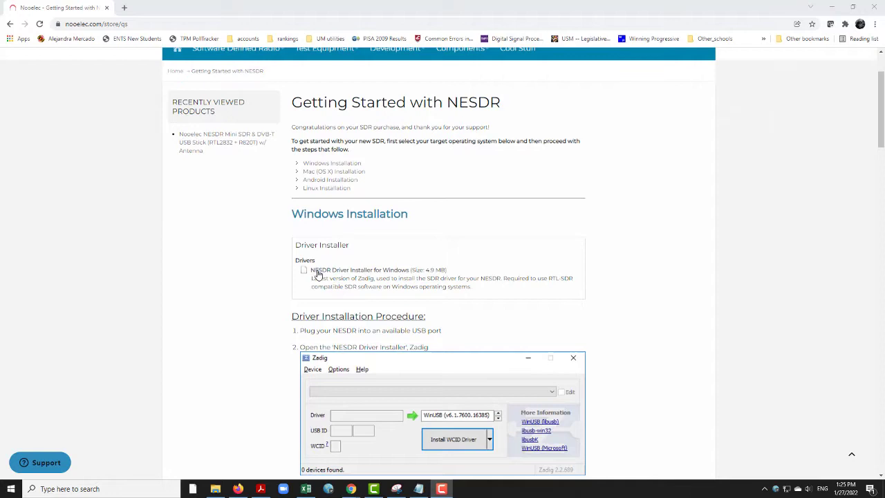
pyautogui.click(349, 272)
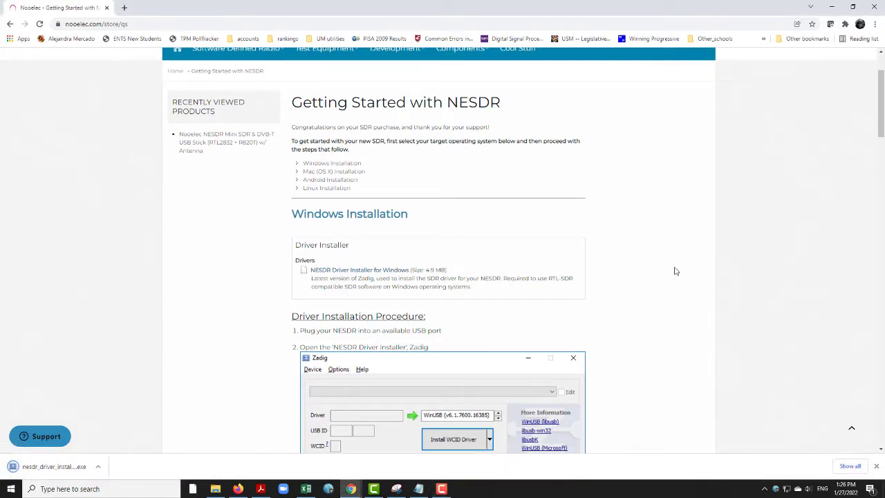
pyautogui.scroll(-2, 675, 271)
pyautogui.scroll(-1, 675, 271)
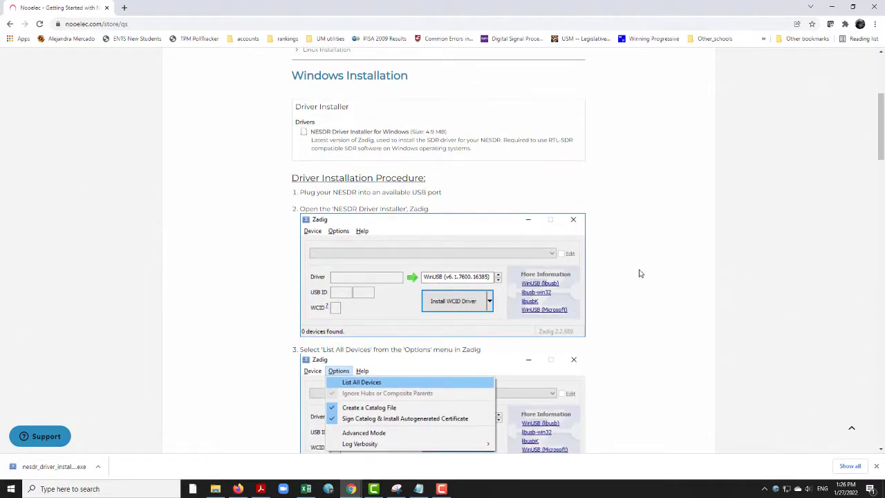
# Read through Zadig steps 3–5 down to the Compatible Windows Software list with CubicSDR v0.2.5
pyautogui.scroll(-4, 639, 273)
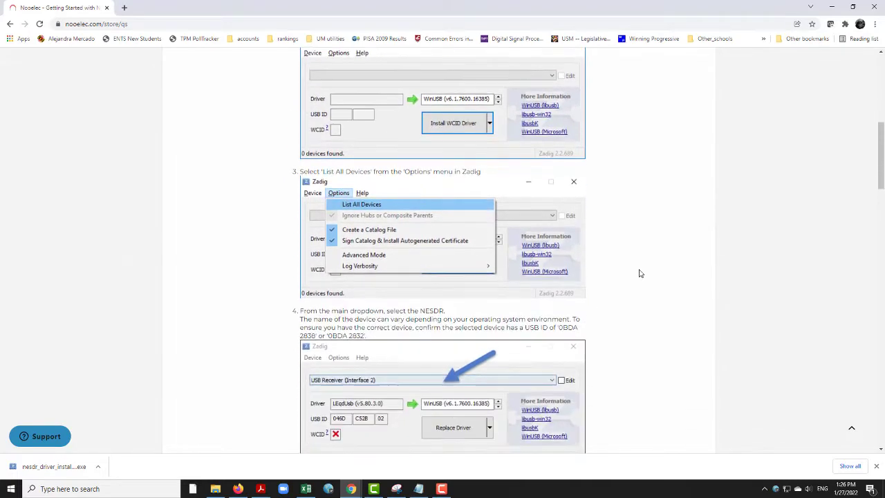
pyautogui.scroll(-2, 607, 294)
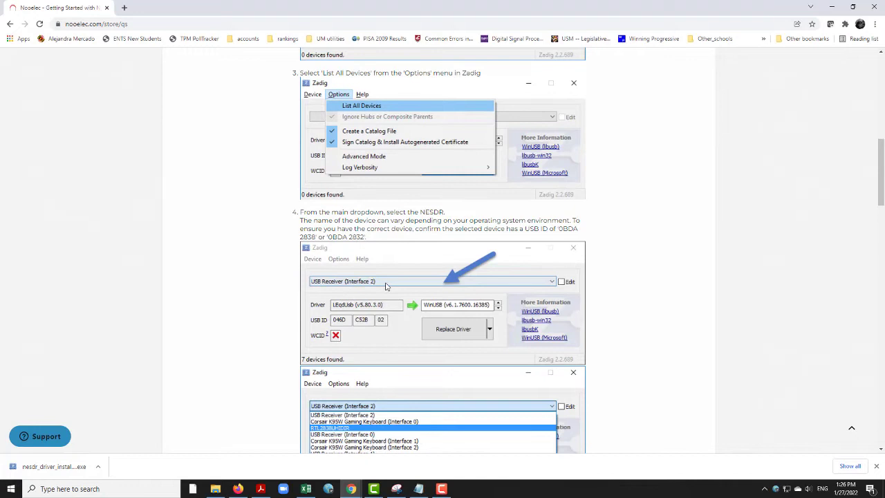
pyautogui.scroll(-2, 619, 304)
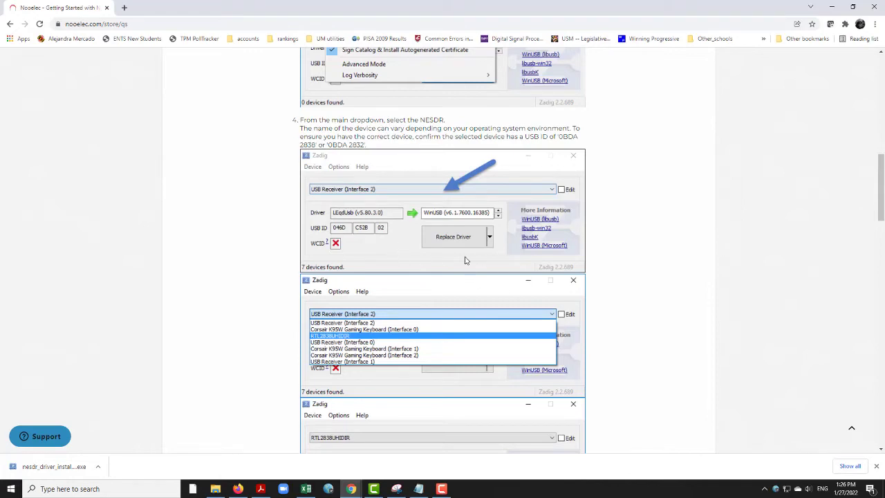
pyautogui.scroll(-2, 474, 289)
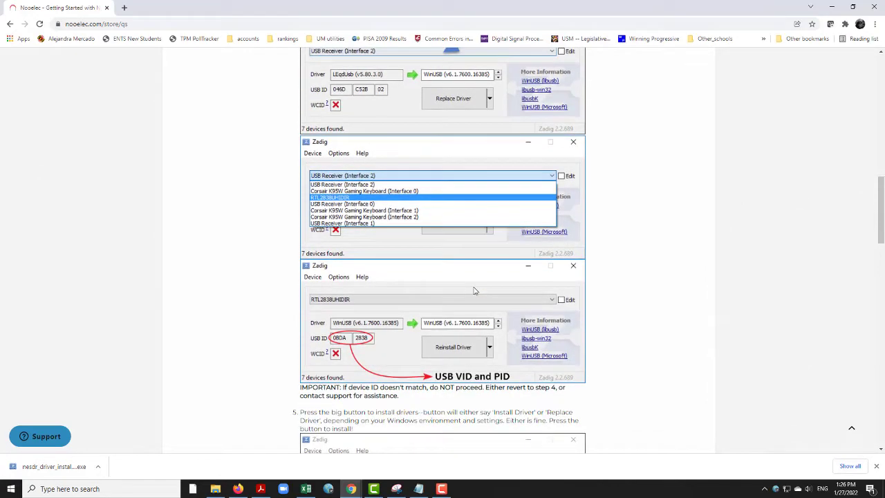
pyautogui.scroll(-3, 474, 290)
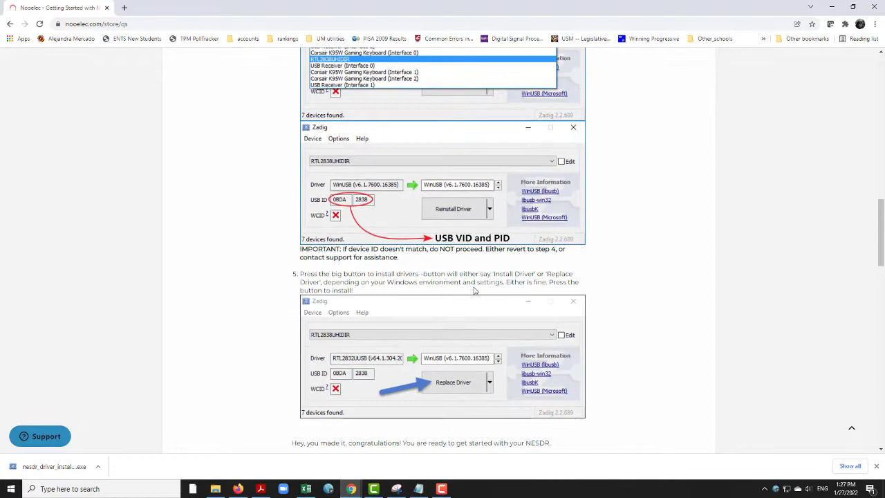
pyautogui.scroll(-1, 475, 292)
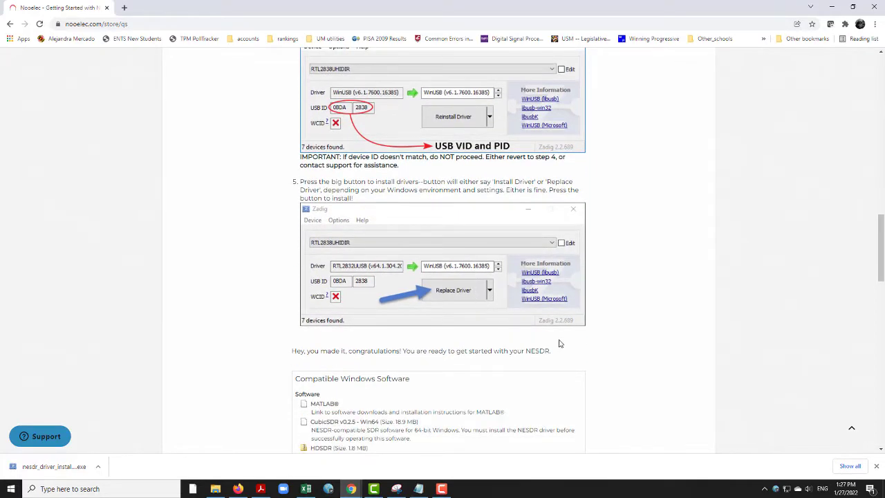
pyautogui.scroll(-1, 568, 343)
pyautogui.scroll(-2, 568, 344)
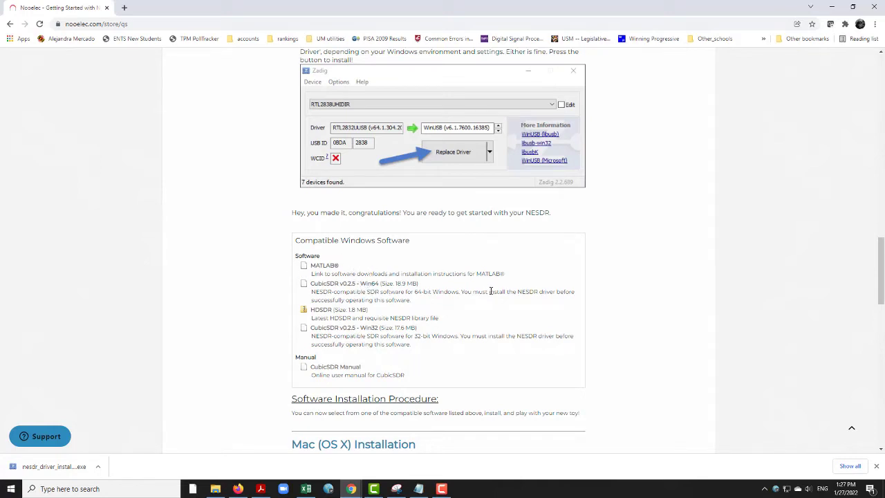
pyautogui.scroll(-1, 490, 291)
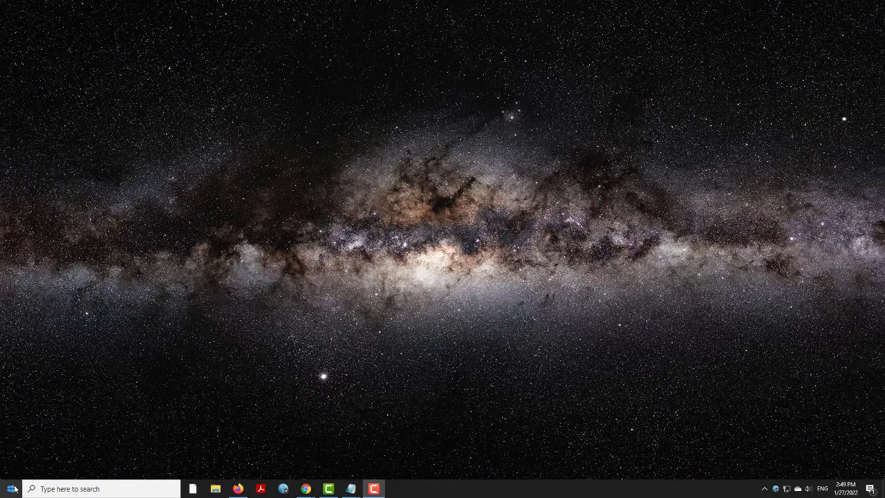
# Launch CubicSDR by searching 'cu' from the Start menu
pyautogui.click(11, 489)
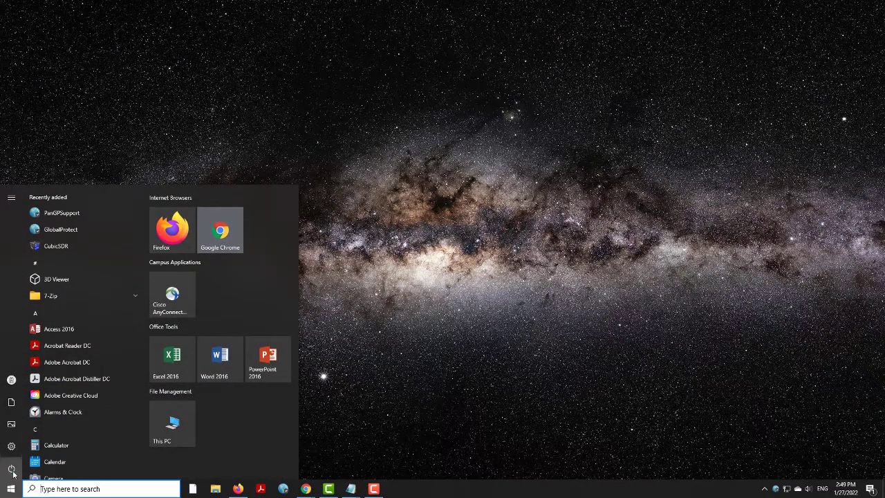
pyautogui.write('cu')
pyautogui.click(76, 238)
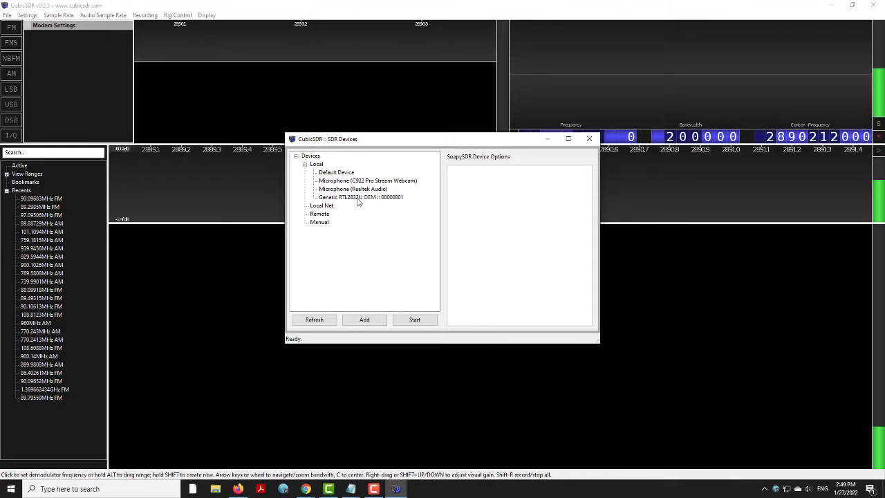
# Select the Generic RTL2832U OEM :: 00000001 device and start receiving
pyautogui.click(361, 198)
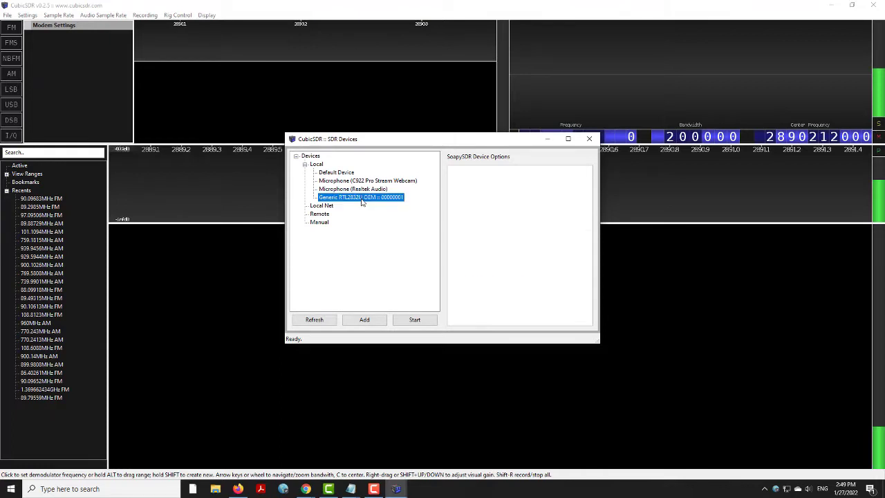
pyautogui.click(415, 320)
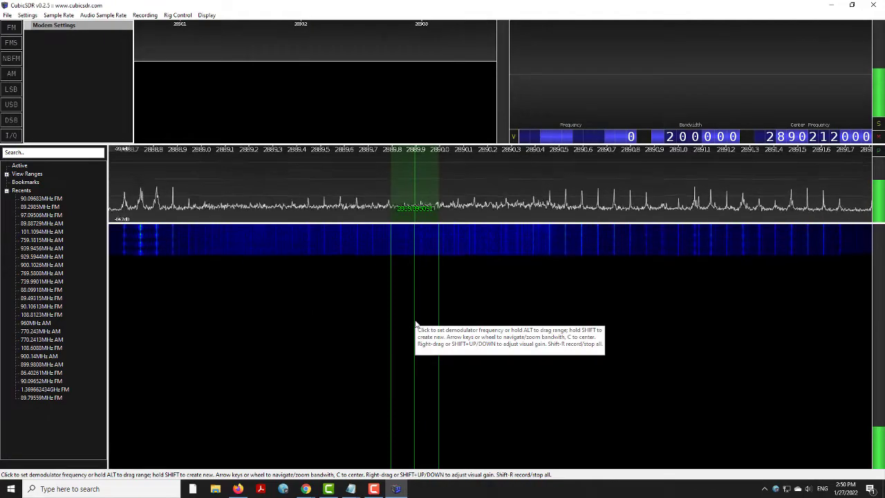
# Move the demodulator channel to 2890.6 and set the waterfall speed to 31 lines per second
pyautogui.moveTo(415, 321); pyautogui.dragTo(561, 225)
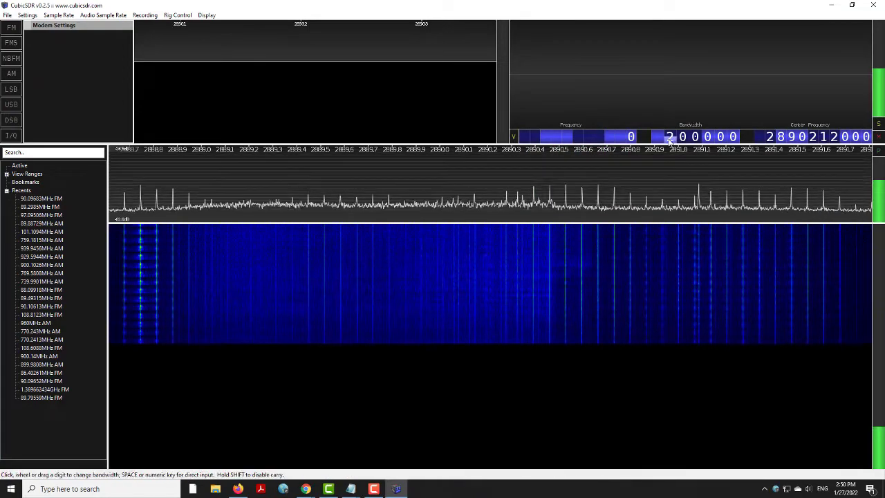
pyautogui.scroll(3, 669, 137)
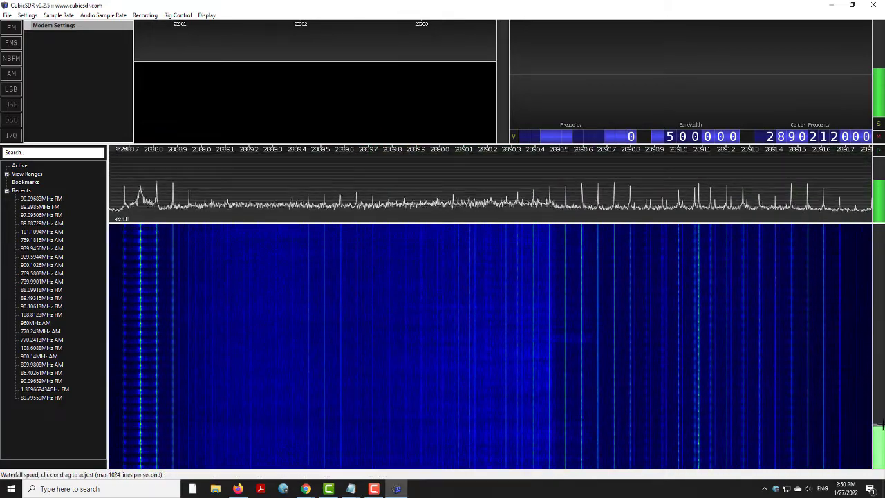
pyautogui.scroll(5, 880, 426)
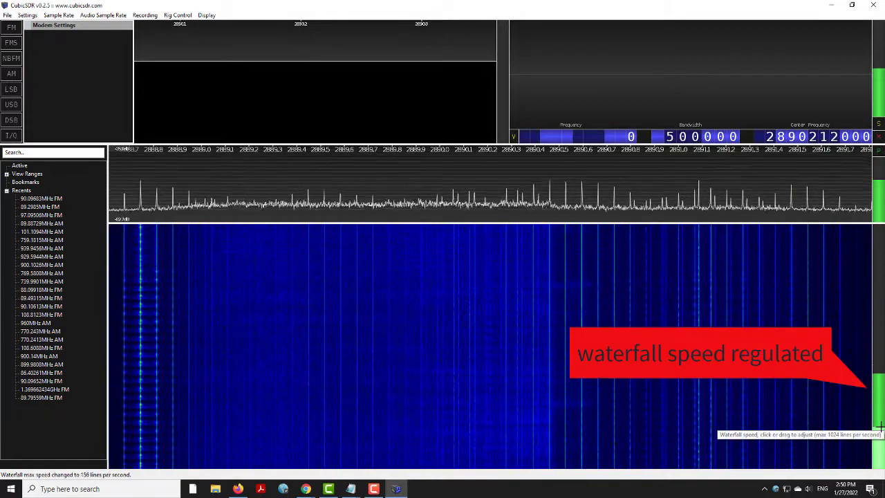
pyautogui.scroll(3, 880, 427)
pyautogui.scroll(-4, 880, 426)
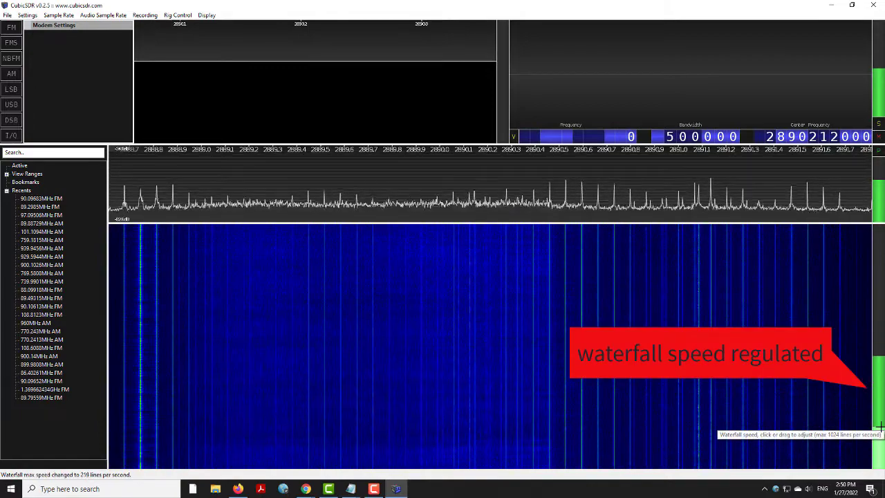
pyautogui.scroll(4, 880, 426)
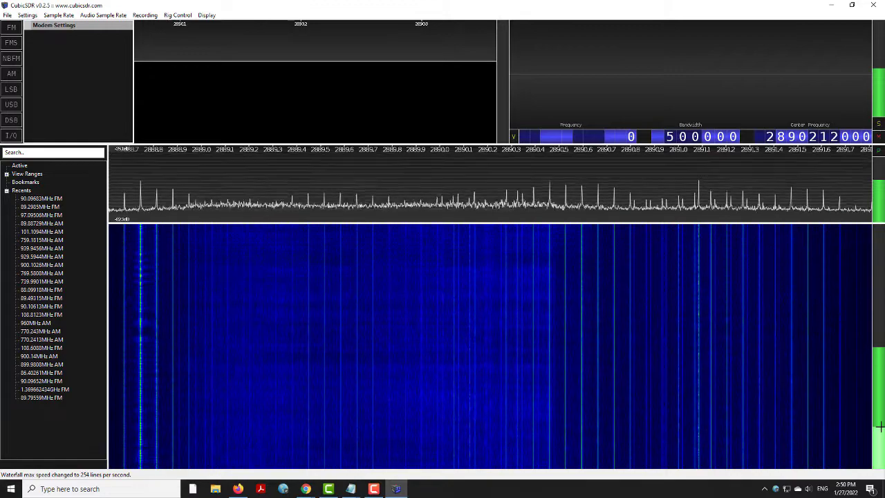
pyautogui.scroll(1, 880, 426)
pyautogui.scroll(-5, 880, 426)
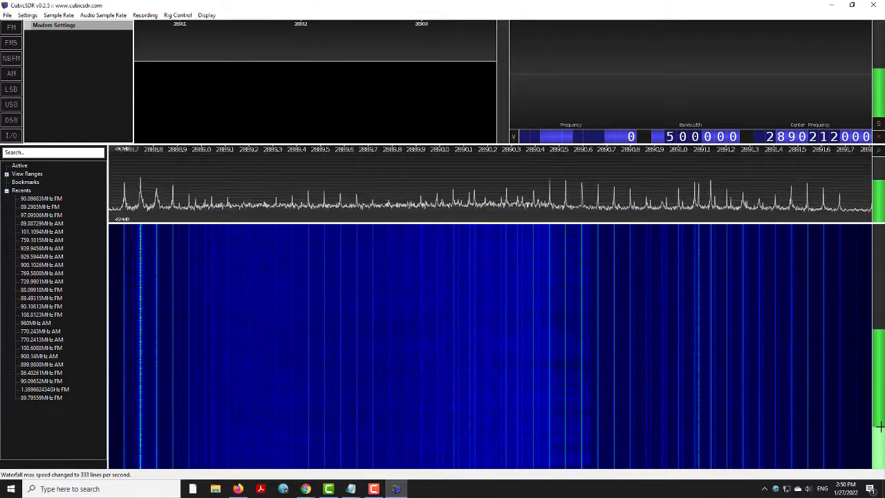
pyautogui.scroll(-5, 880, 426)
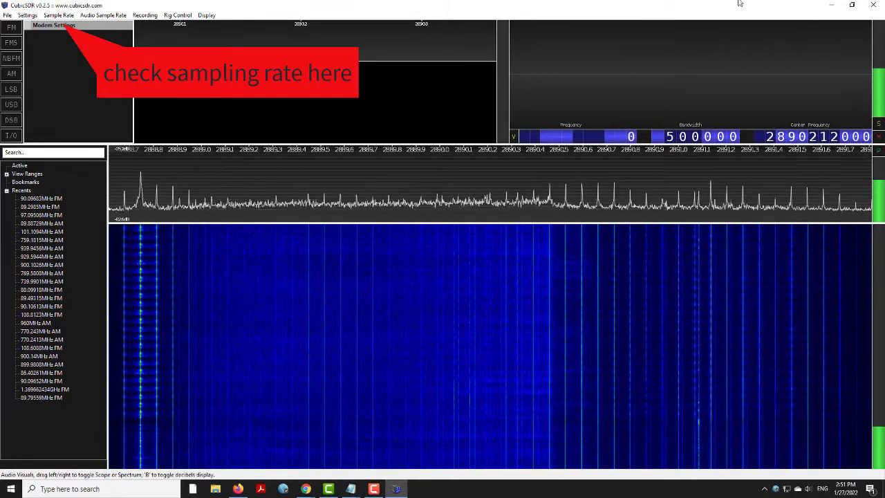
# Change the device sample rate to 1.024MHz
pyautogui.click(59, 15)
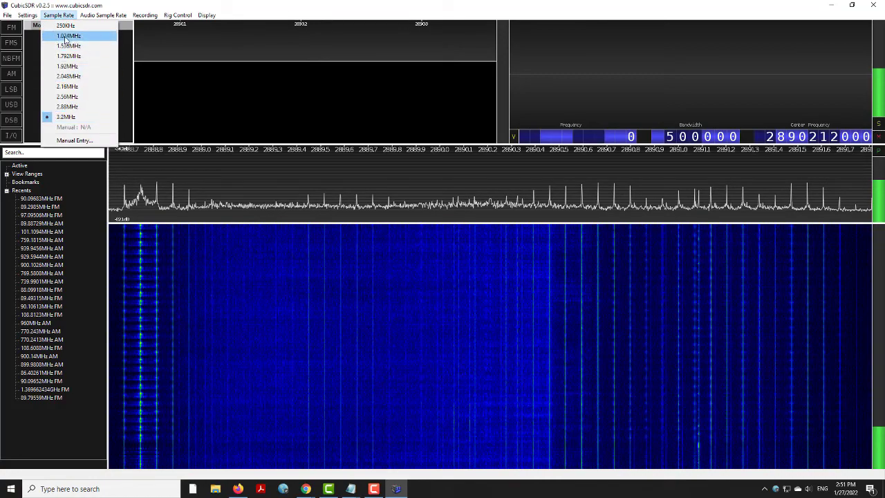
pyautogui.click(68, 35)
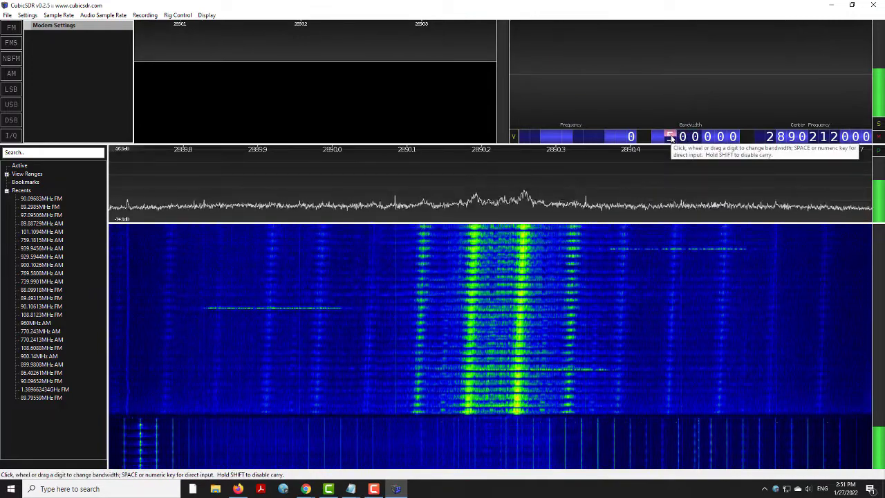
# Lower the FM demodulator bandwidth from 500000 to 200000
pyautogui.scroll(-3, 668, 138)
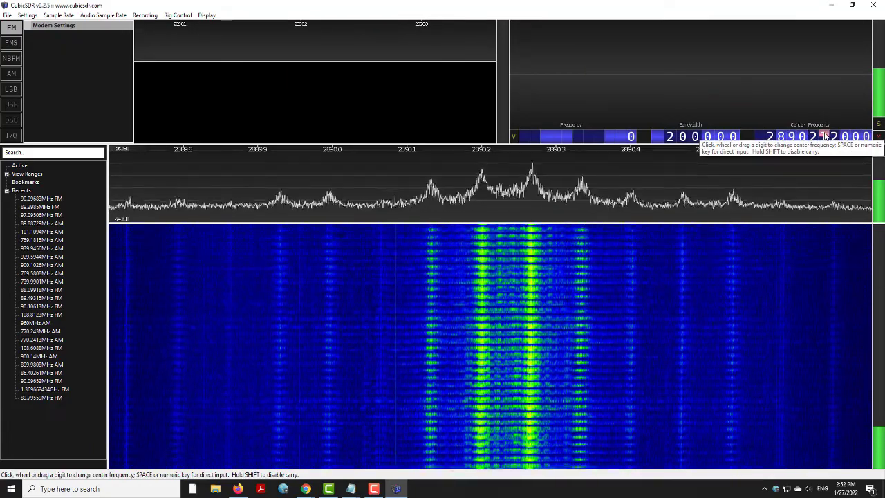
pyautogui.click(771, 141)
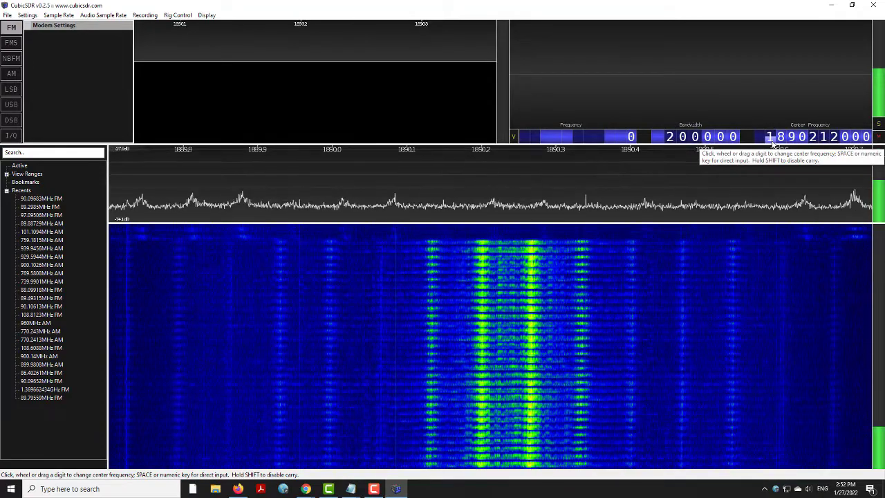
pyautogui.click(771, 140)
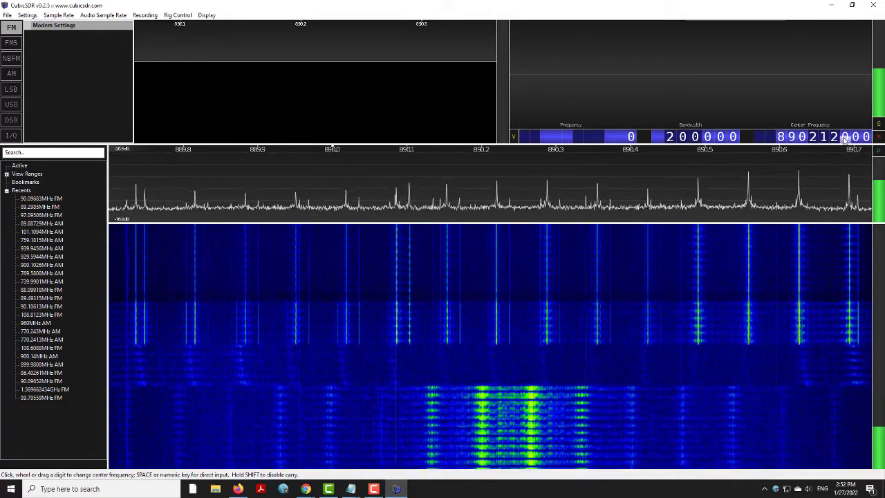
pyautogui.click(781, 138)
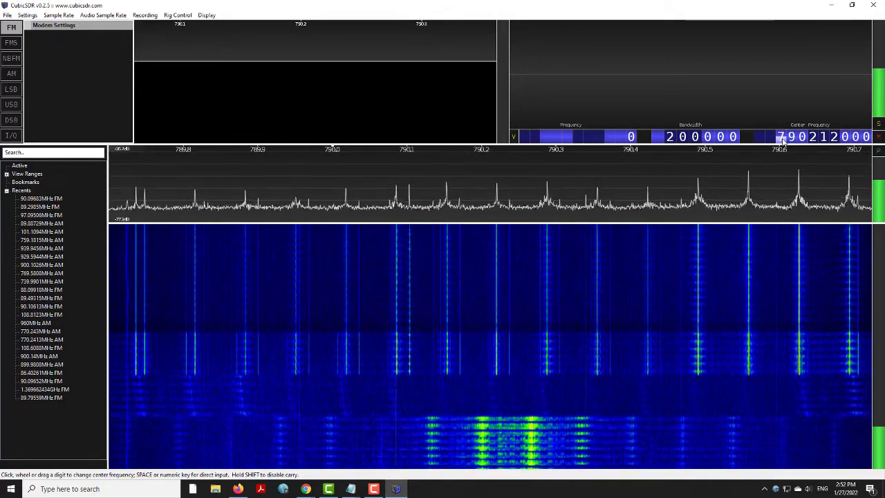
pyautogui.scroll(-6, 781, 138)
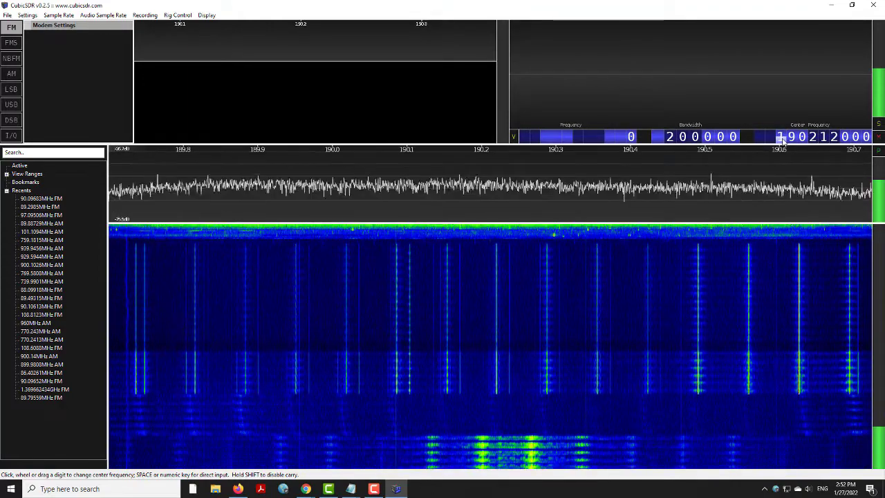
pyautogui.scroll(-1, 781, 138)
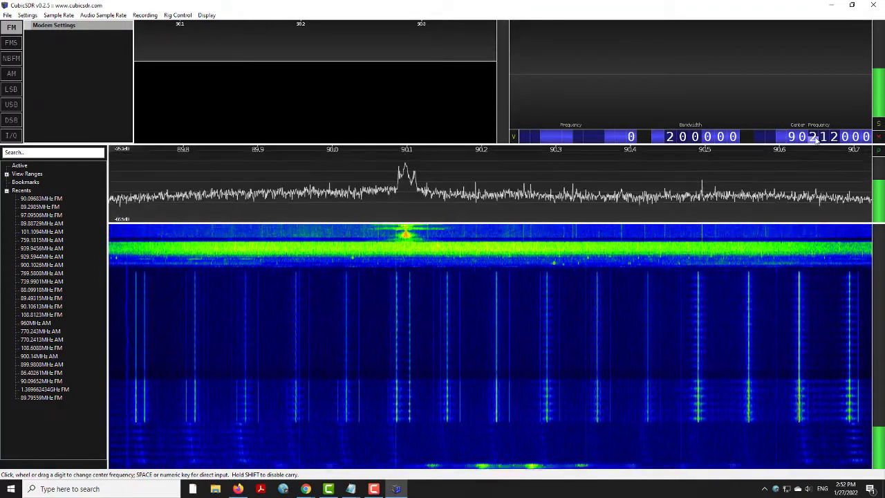
pyautogui.scroll(1, 815, 139)
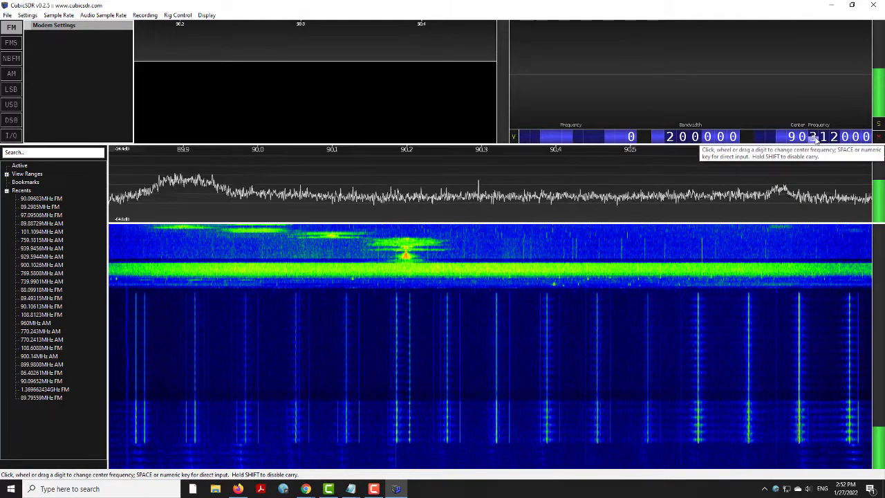
pyautogui.scroll(-1, 816, 139)
pyautogui.scroll(-1, 816, 138)
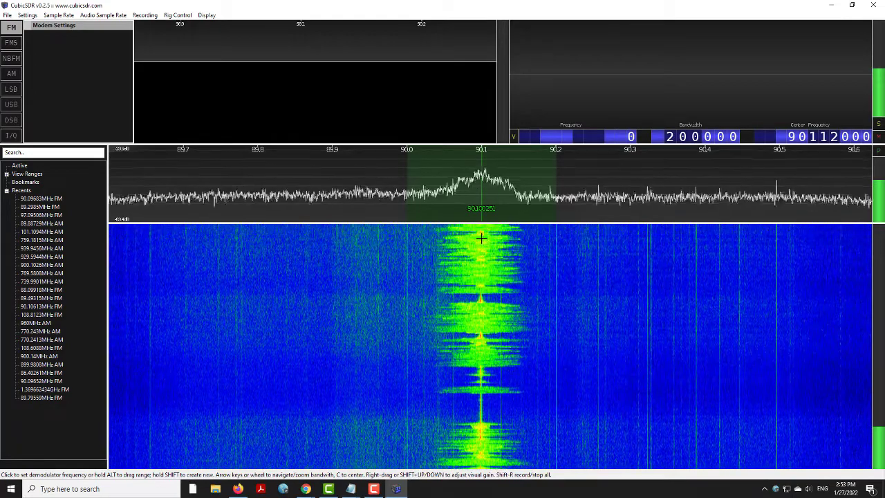
# Place an FM demodulator on the 90.1 MHz station at 90.100251 MHz
pyautogui.click(481, 238)
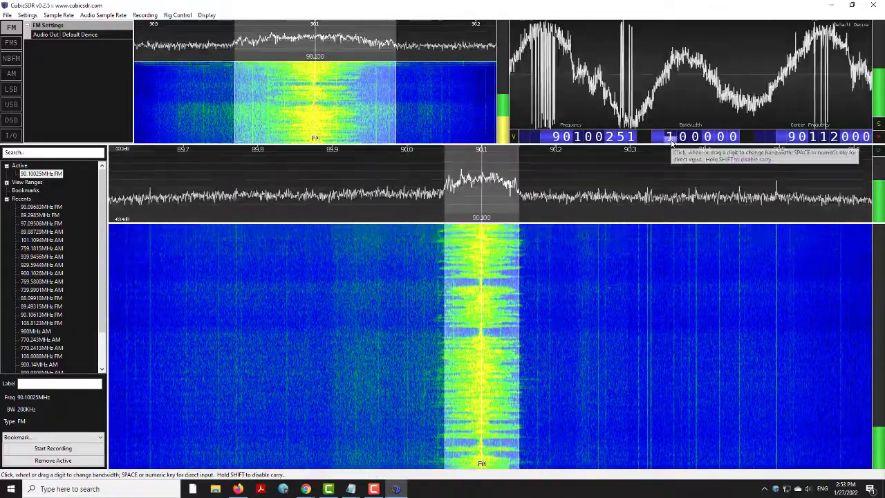
# Try demodulator bandwidths of 100000 and 60500, then widen it back to 200500
pyautogui.scroll(2, 670, 140)
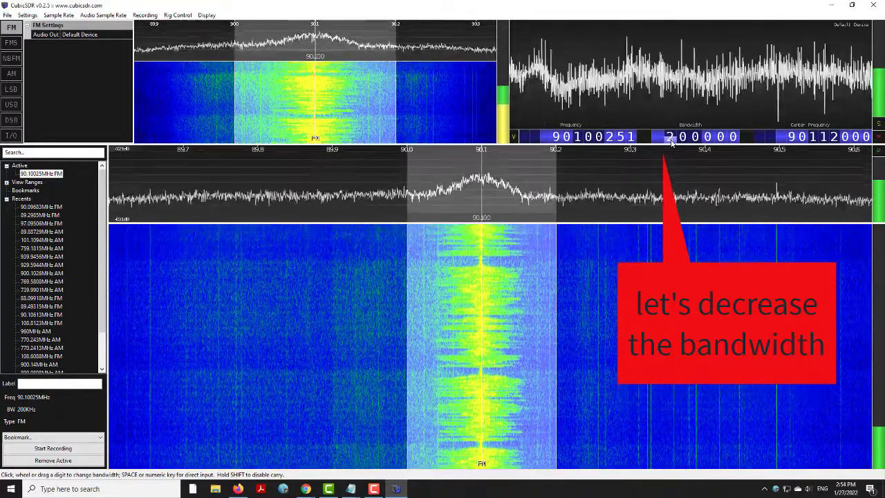
pyautogui.click(668, 139)
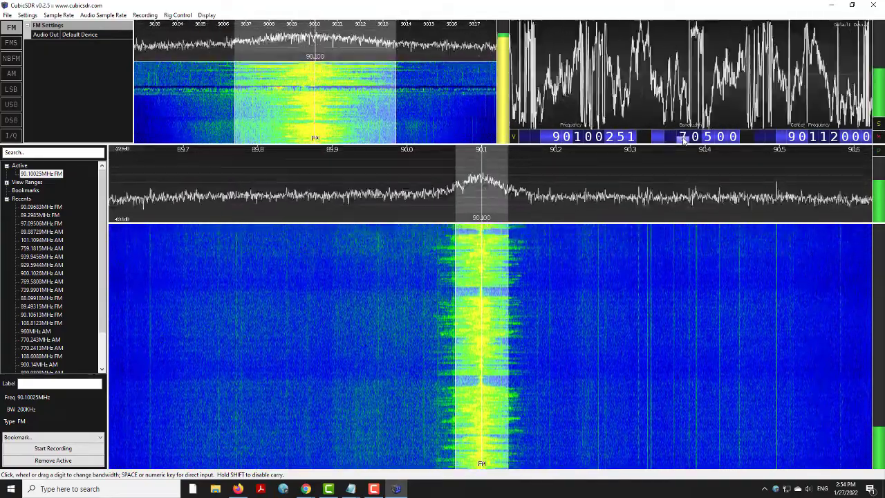
pyautogui.click(683, 139)
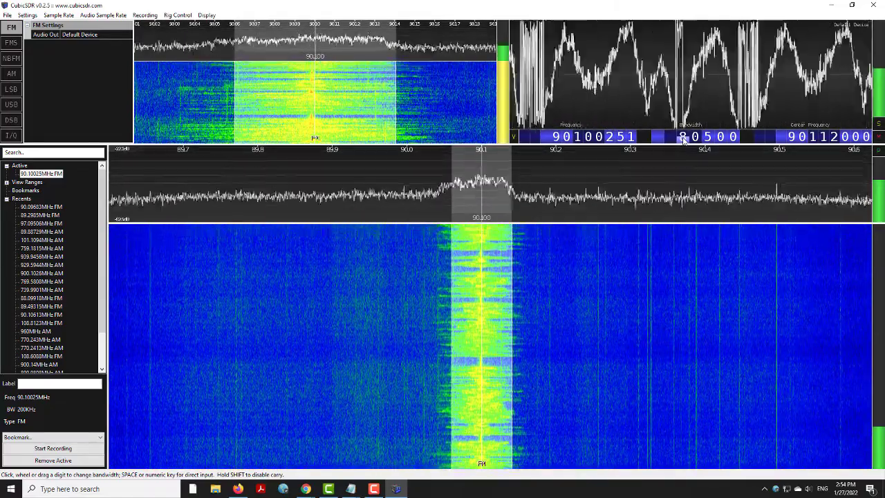
pyautogui.scroll(2, 683, 138)
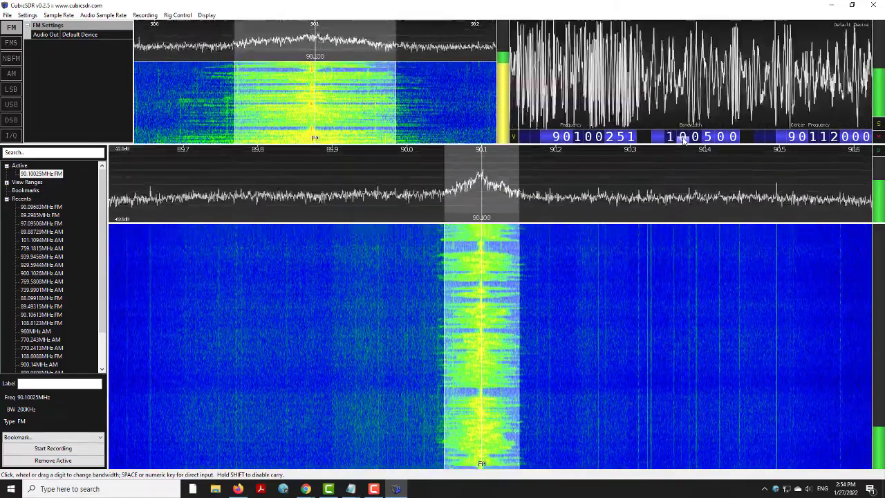
pyautogui.scroll(1, 670, 138)
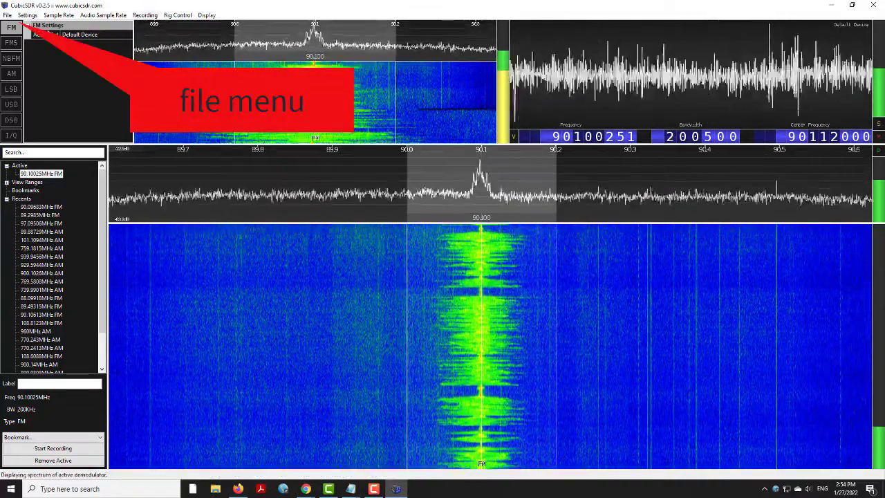
# Stop the SDR device via Stop / Start Device in the File menu
pyautogui.click(7, 14)
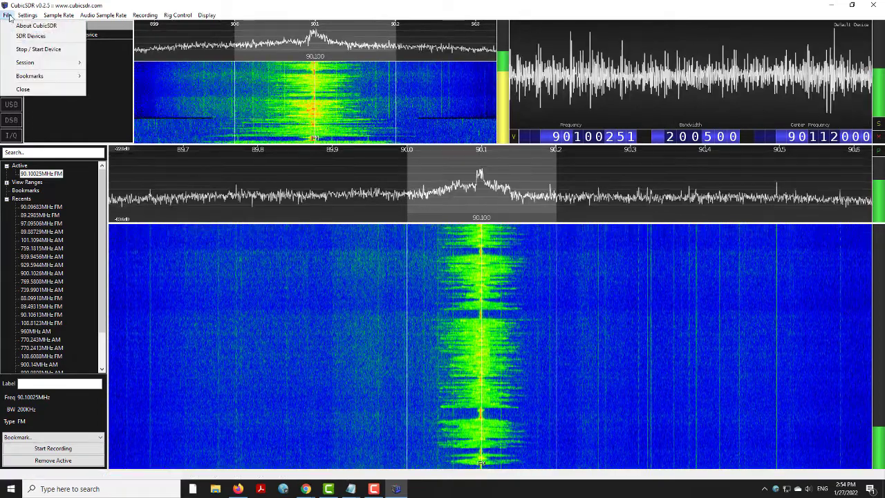
pyautogui.click(30, 54)
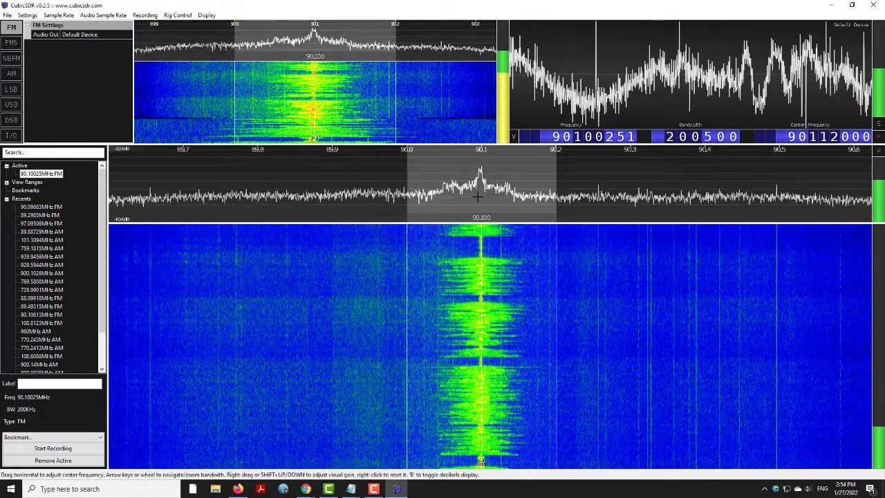